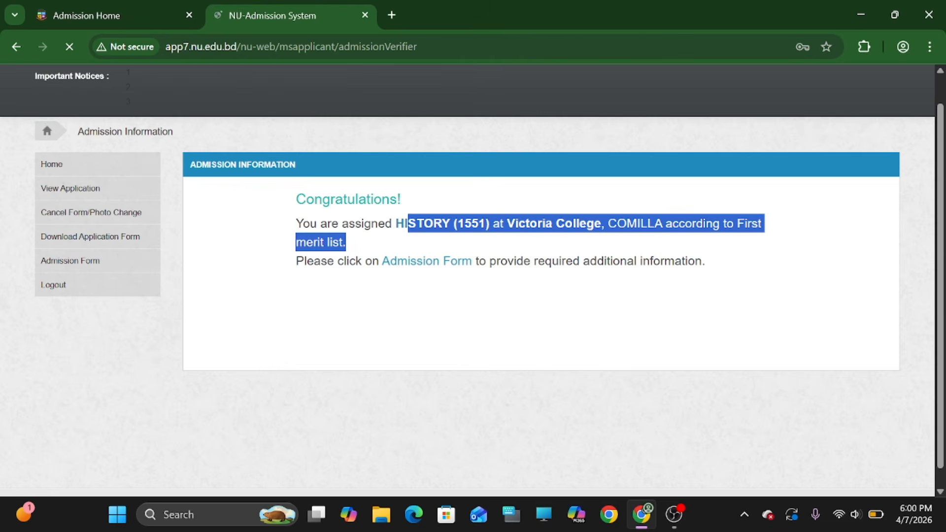
click(557, 253)
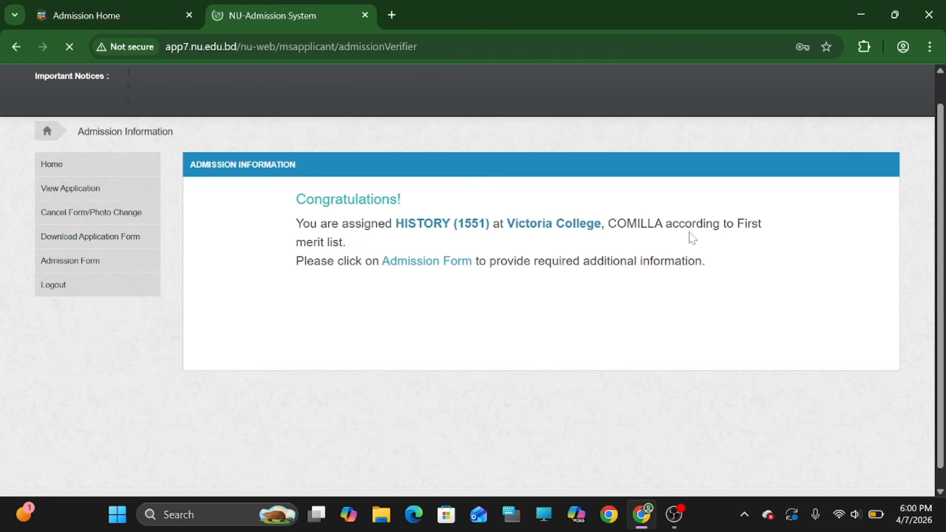
drag(734, 223, 769, 243)
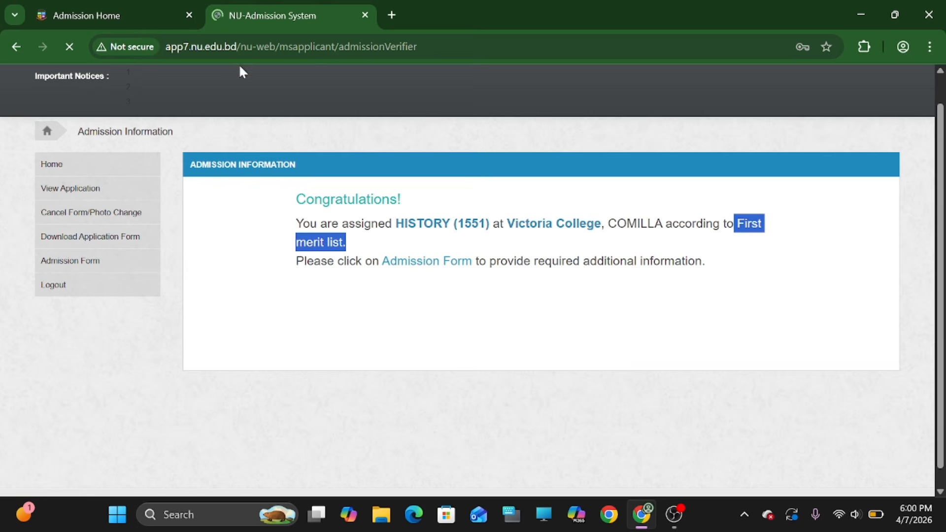
Search Google for "nu masters admission" in a new tab and open the National University admissions home page
click(117, 7)
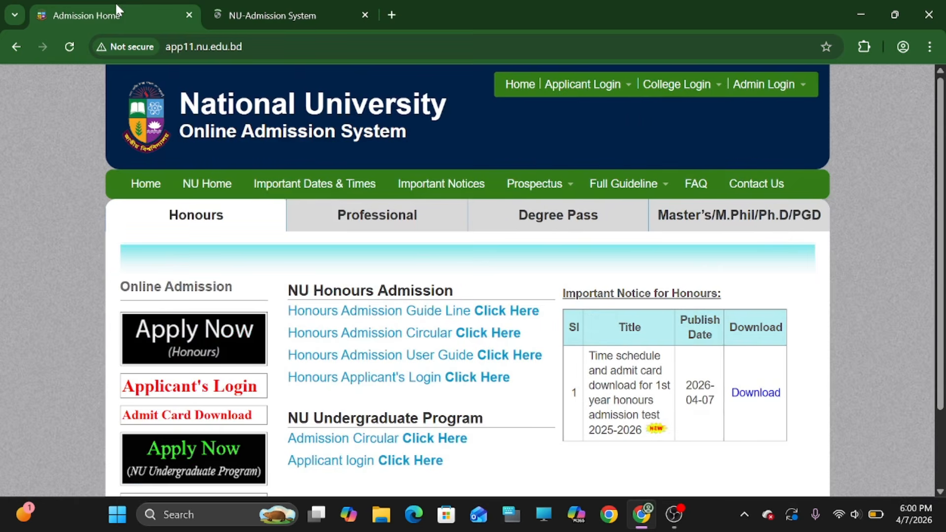
click(390, 15)
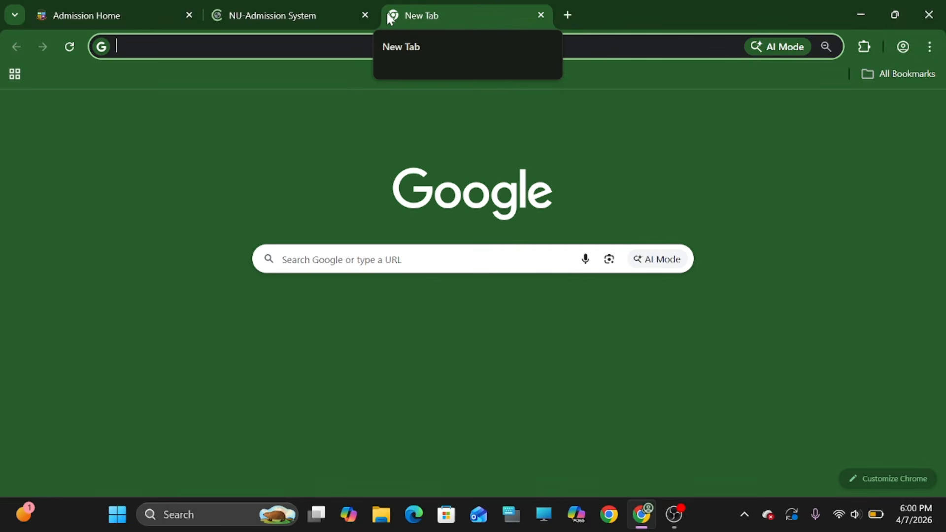
text(nu)
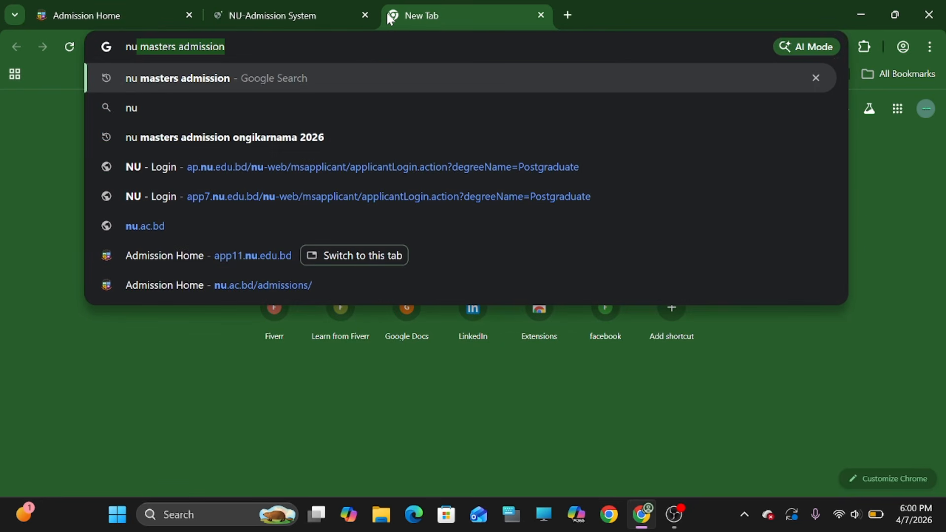
key(Return)
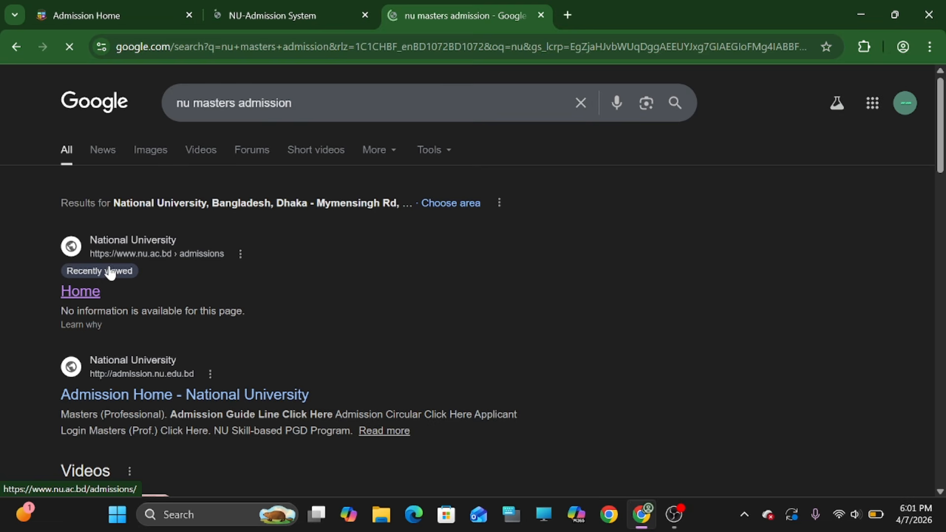
click(86, 294)
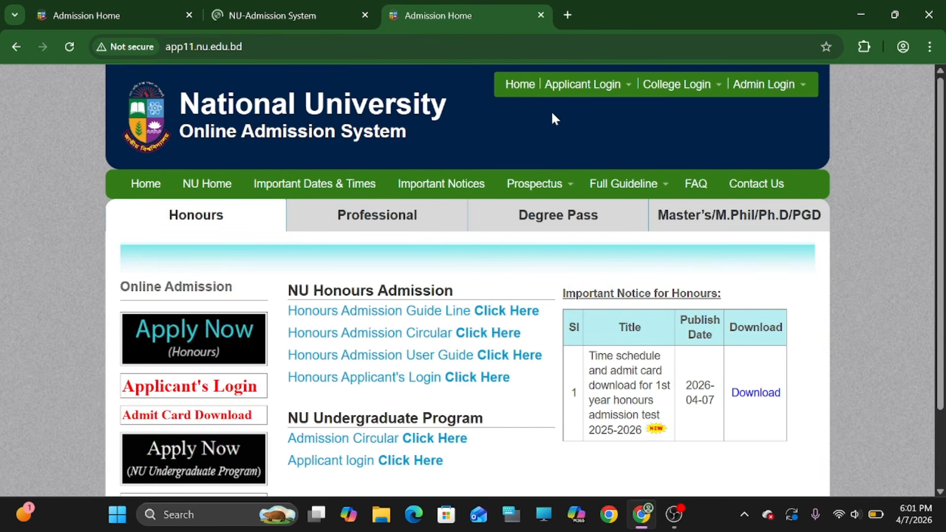
Open the Masters (Regular) applicant login page
click(617, 99)
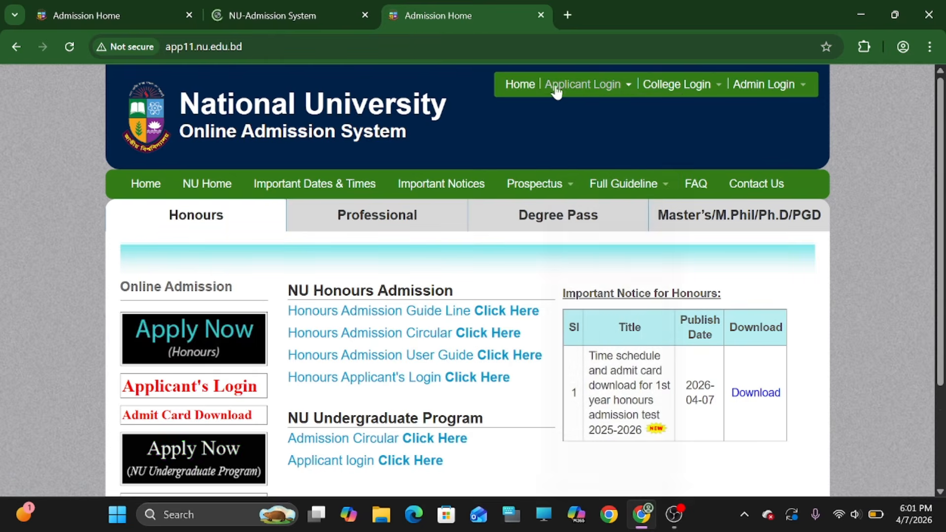
click(581, 85)
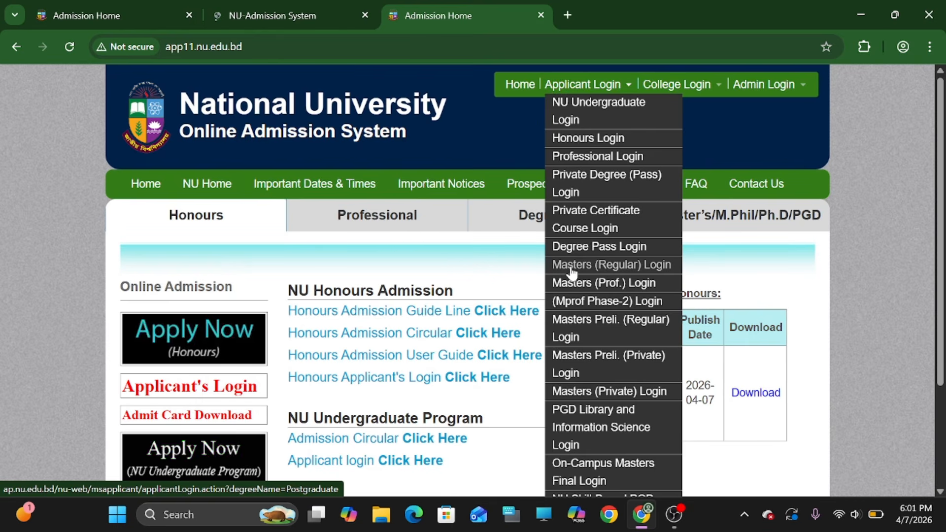
click(635, 266)
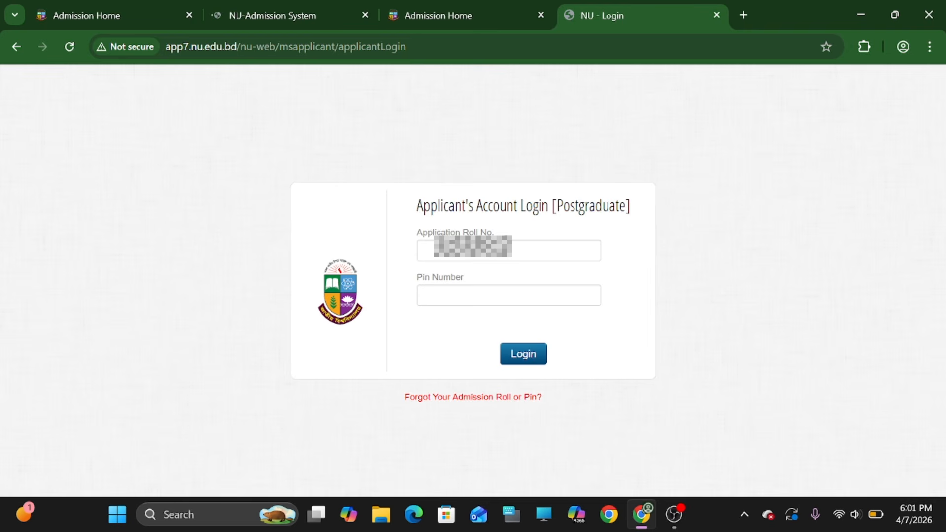
Log in to the postgraduate applicant account with the suggested application roll number and the applicant's PIN
click(510, 251)
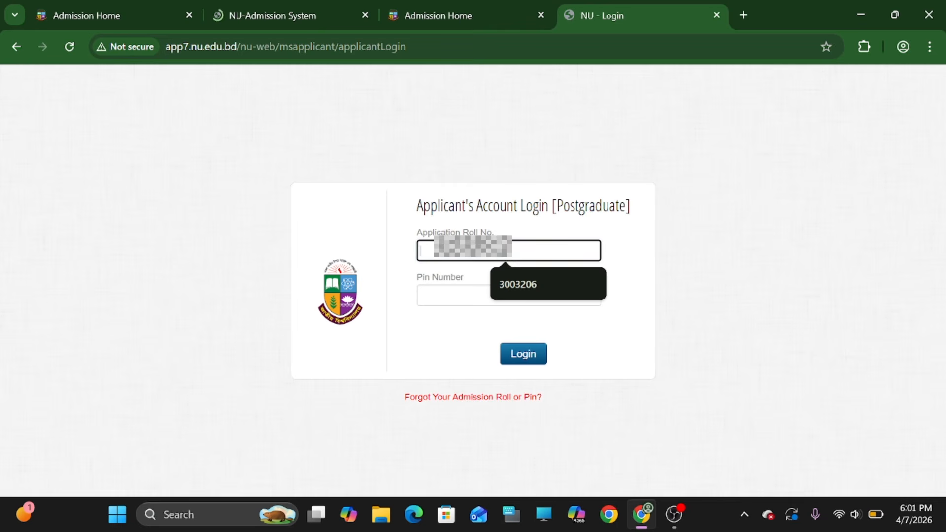
click(518, 290)
key(Tab)
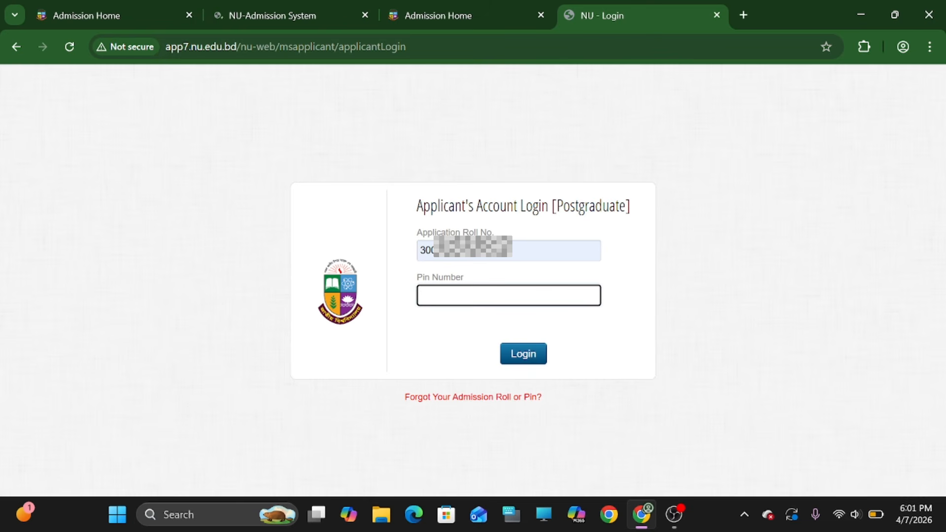
text(••••••)
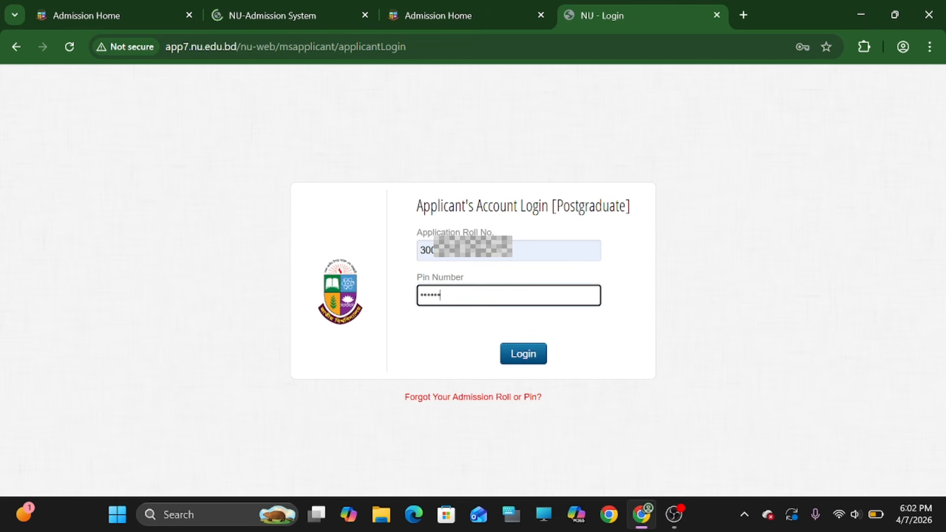
click(520, 355)
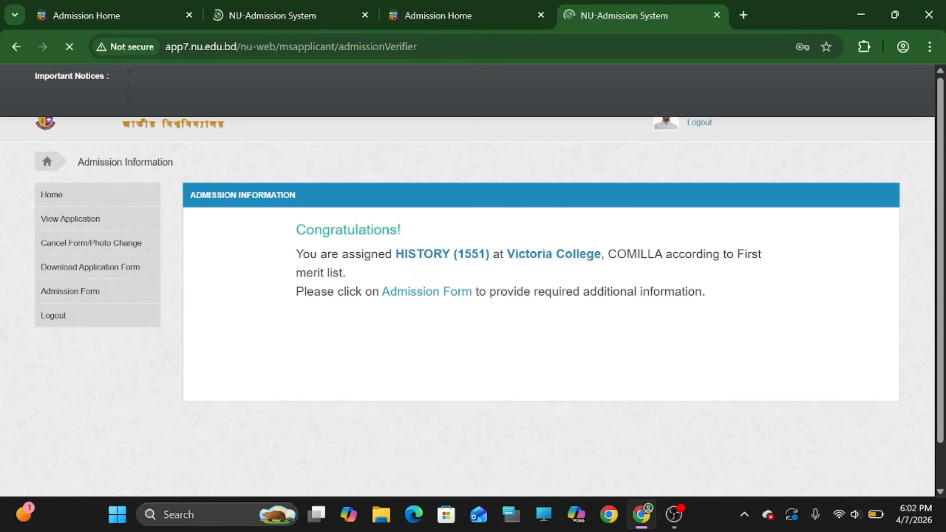
Open the Admission Form for the additional information and dismiss the offer to save the password
drag(296, 229, 414, 227)
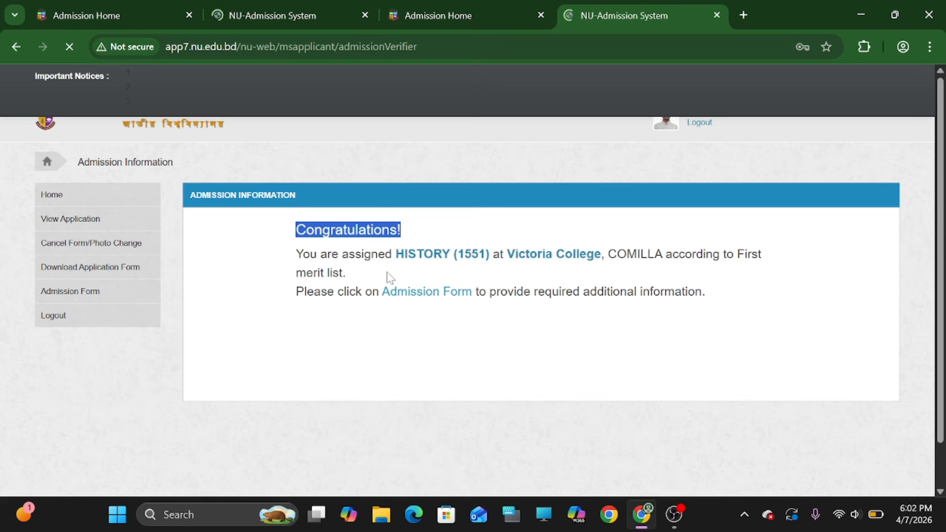
scroll(542, 183, down, 1)
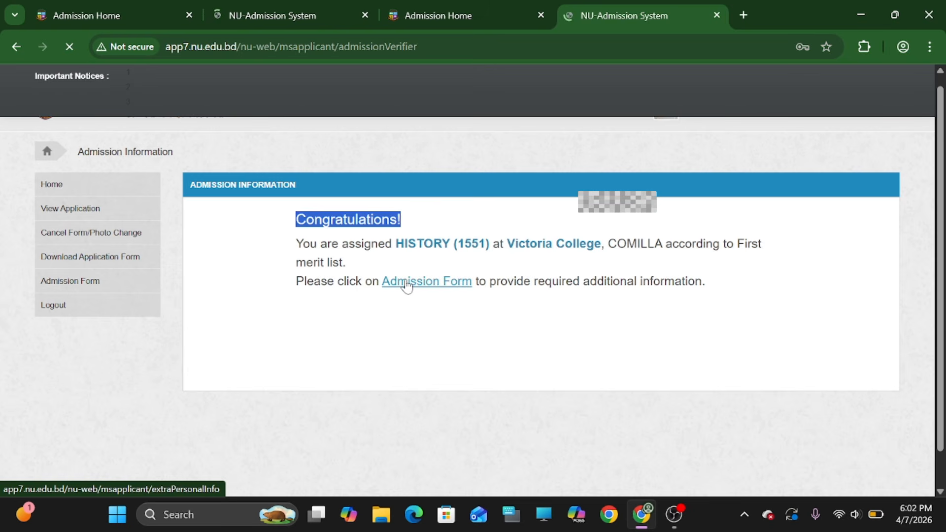
click(406, 285)
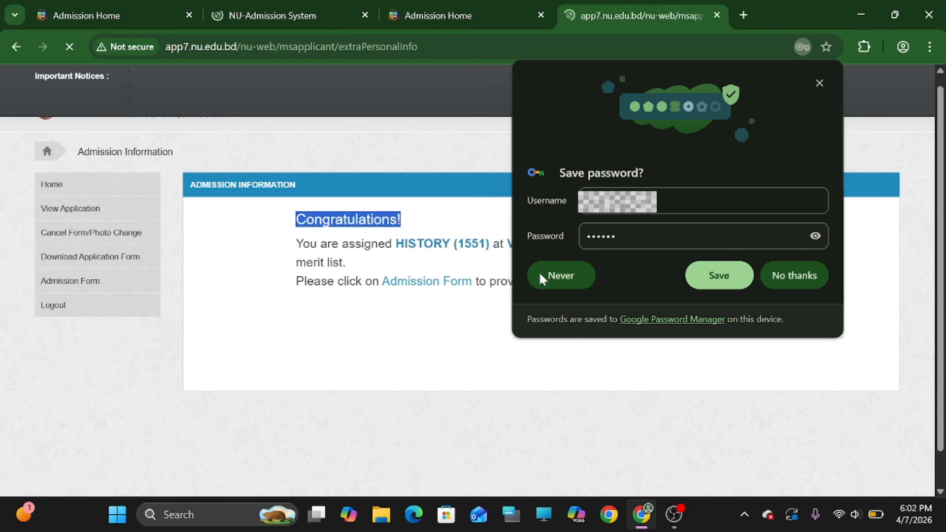
click(819, 85)
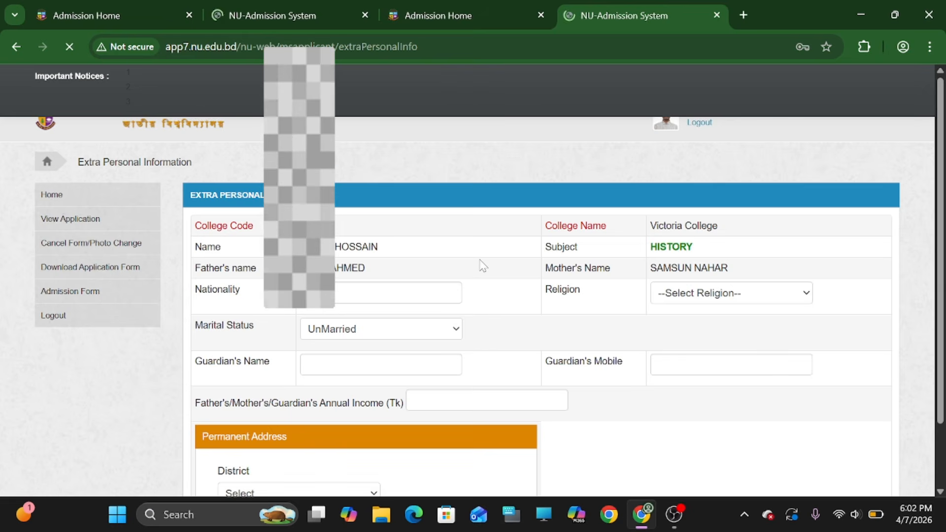
Set the applicant's religion to Islam in the extra personal information form
scroll(483, 266, down, 1)
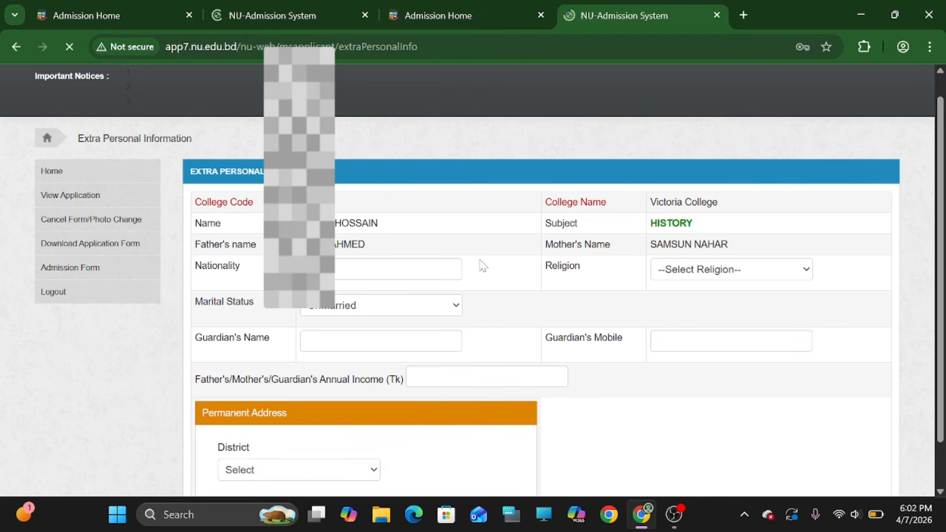
scroll(483, 266, down, 1)
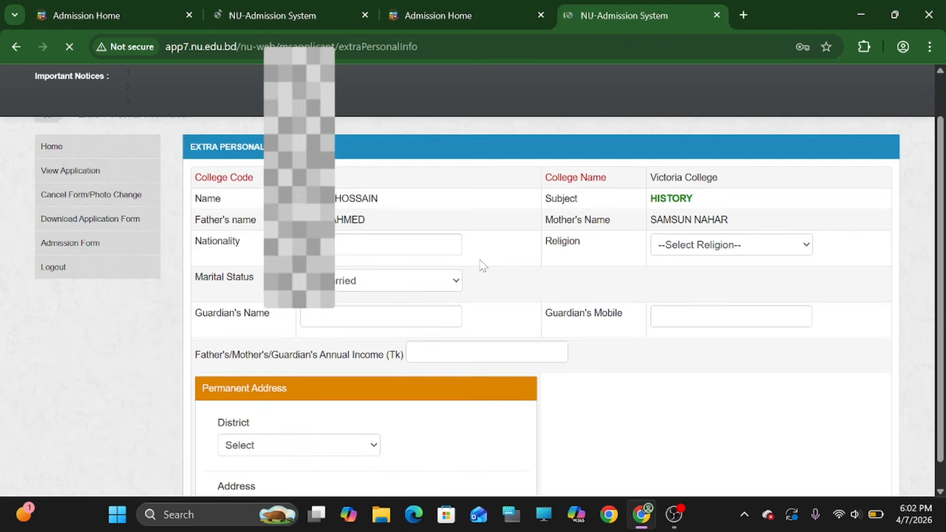
scroll(483, 266, down, 1)
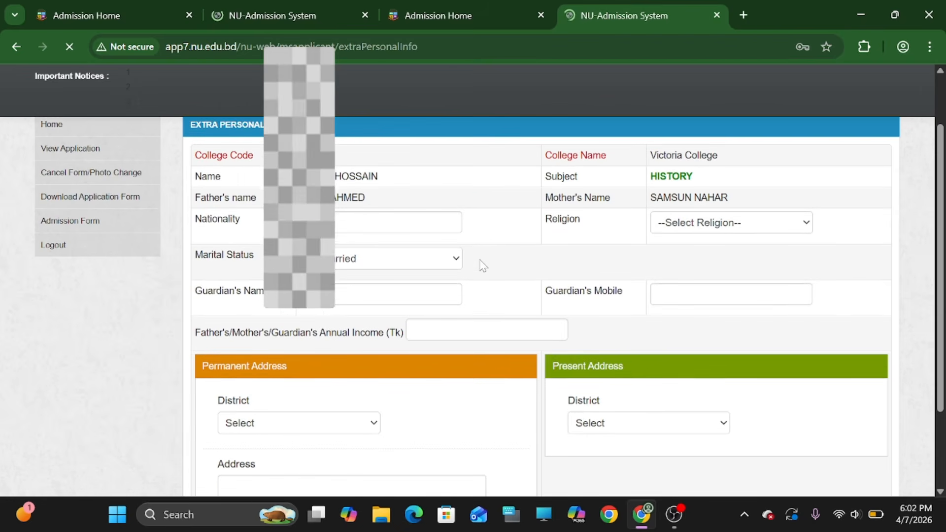
scroll(483, 266, down, 3)
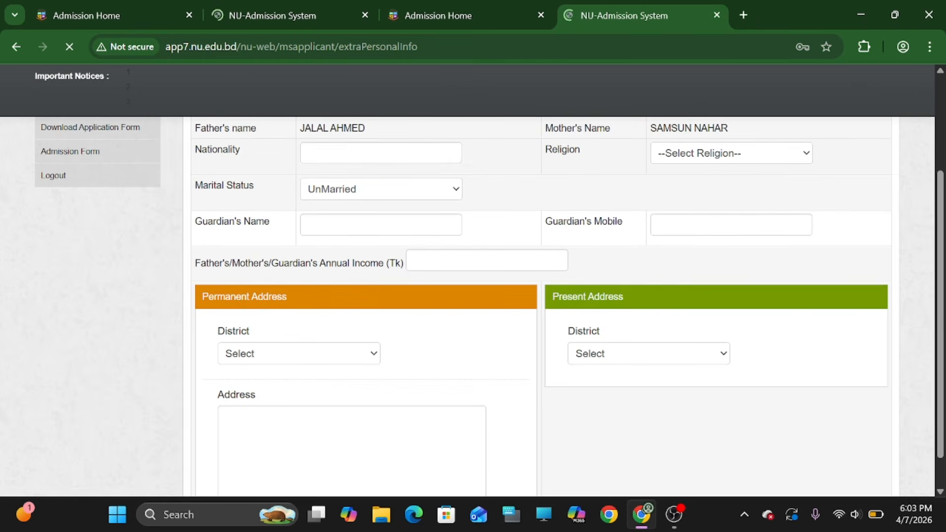
click(382, 153)
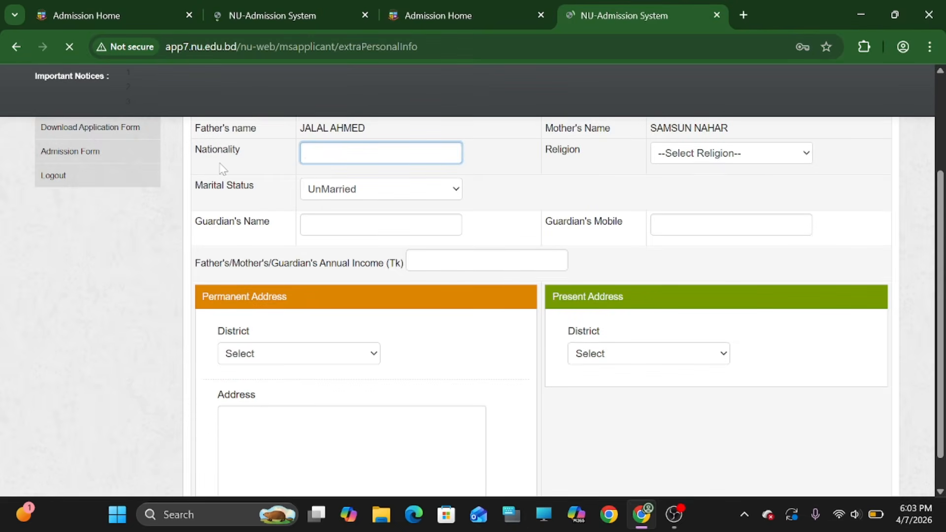
click(704, 157)
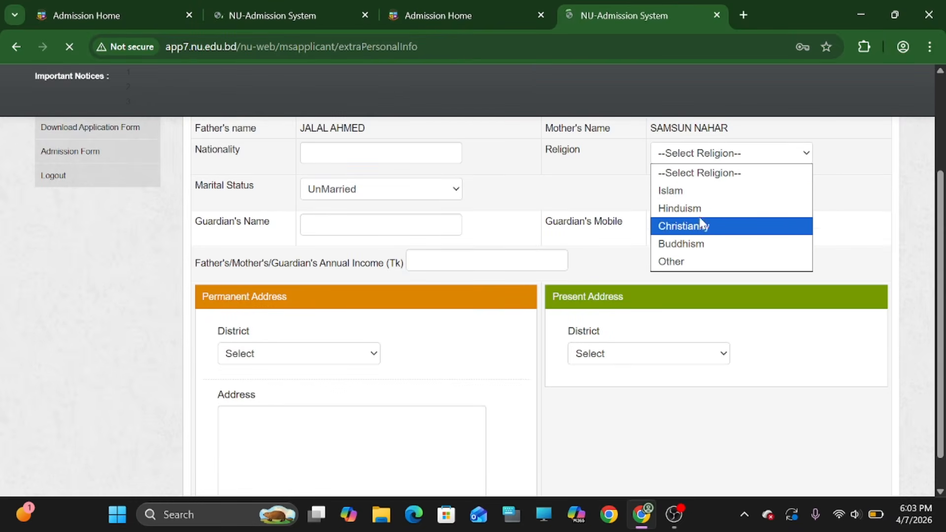
click(674, 196)
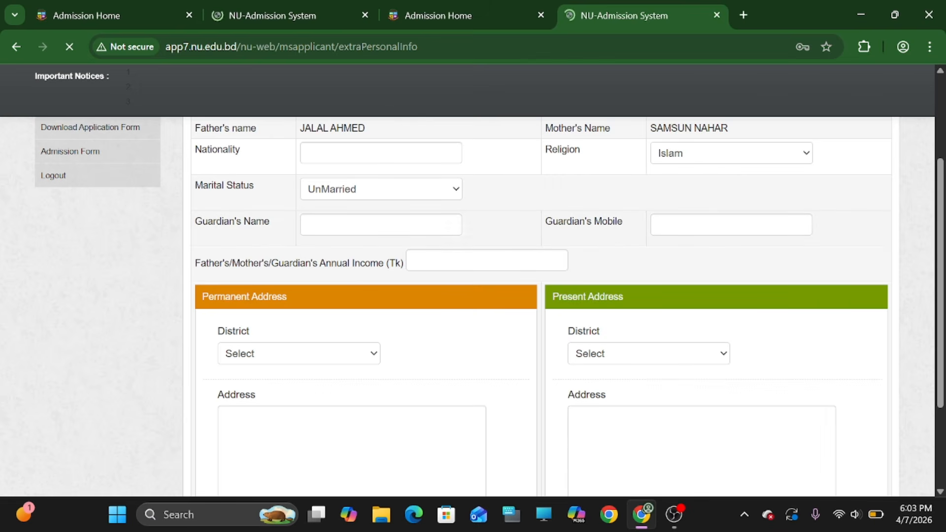
Try Married as the applicant's marital status and set it back to UnMarried
click(380, 193)
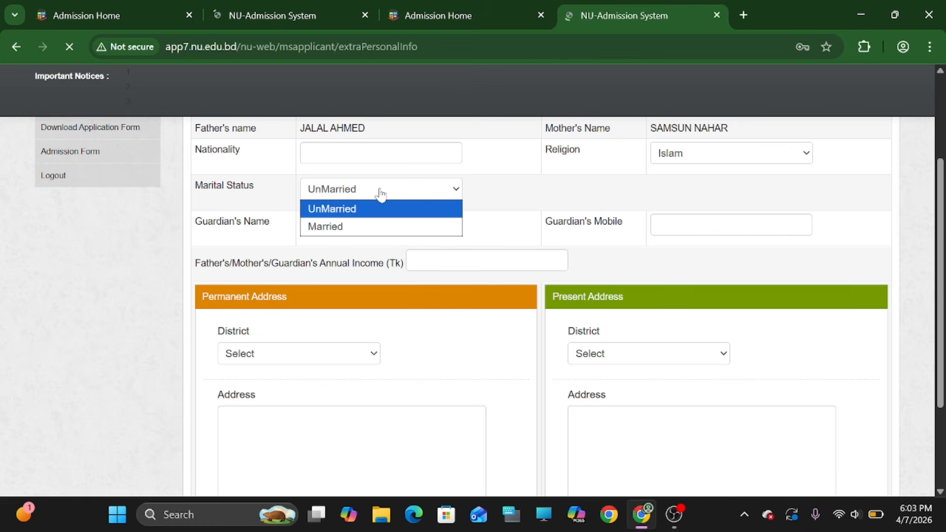
click(368, 227)
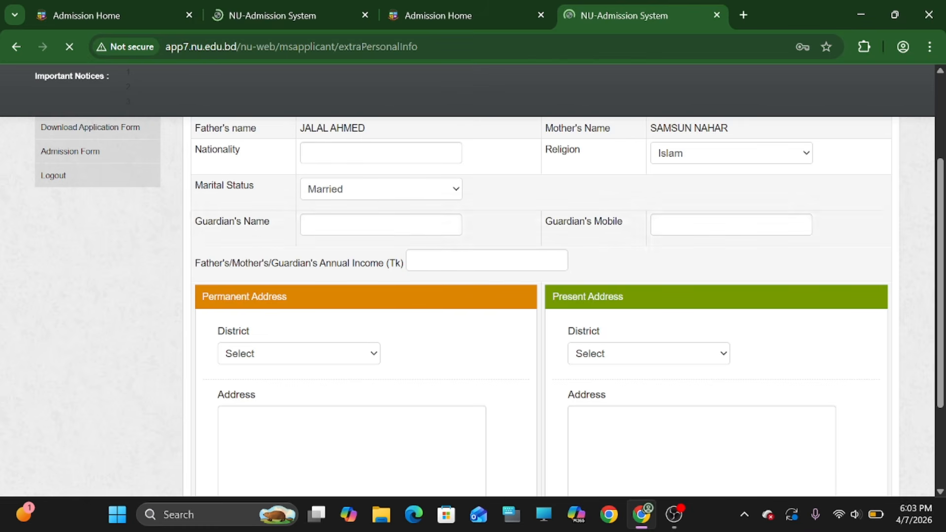
click(378, 194)
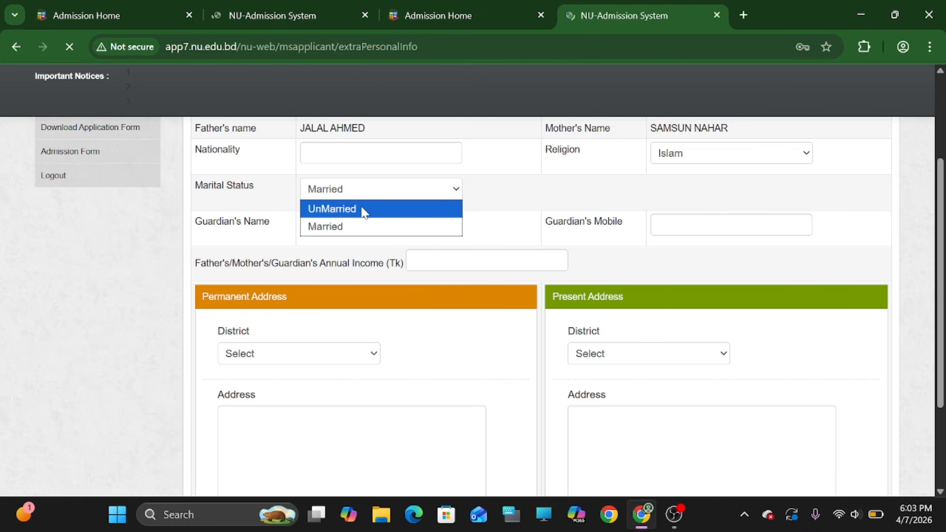
click(364, 209)
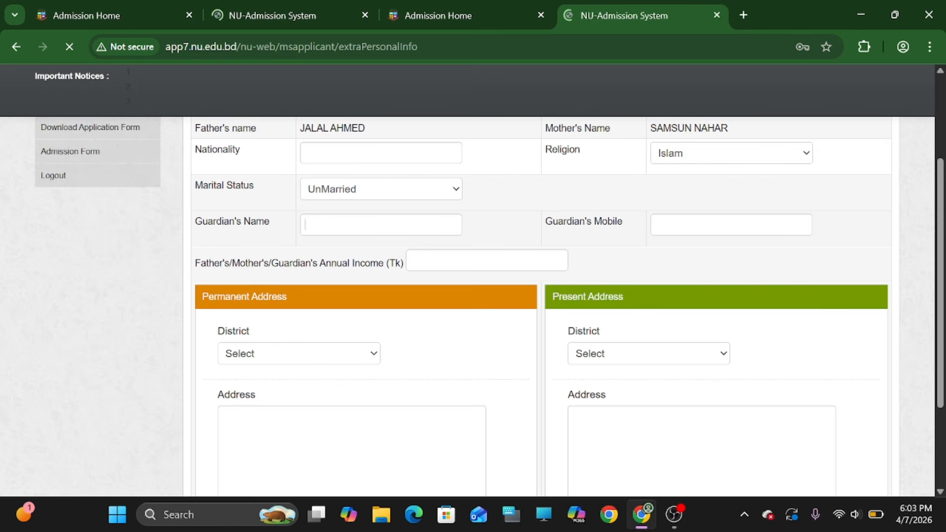
click(305, 225)
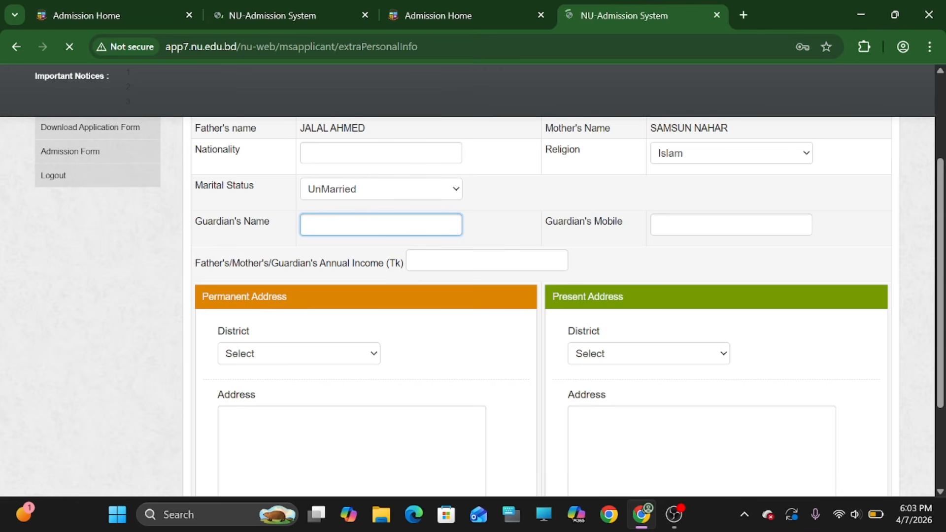
click(374, 195)
click(363, 226)
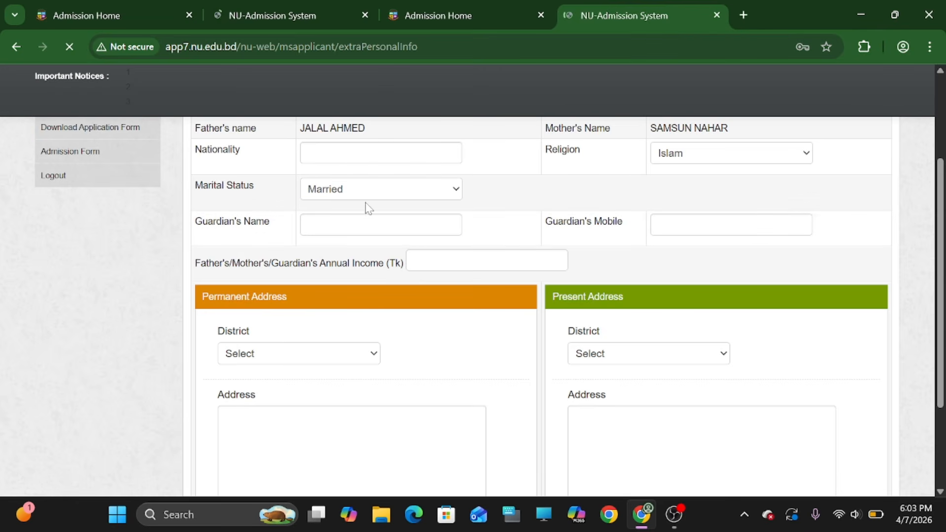
click(371, 190)
click(359, 208)
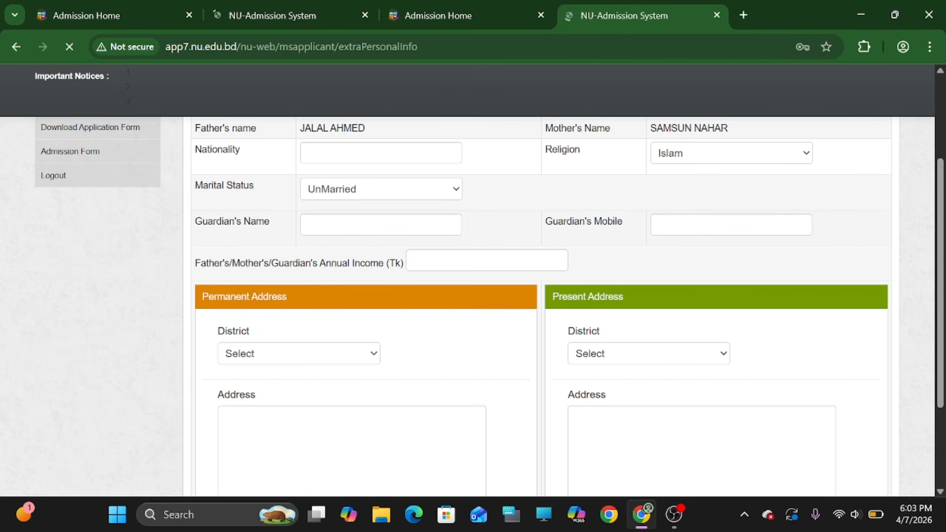
Try entering a value for the guardian's annual income and clear the field
click(732, 225)
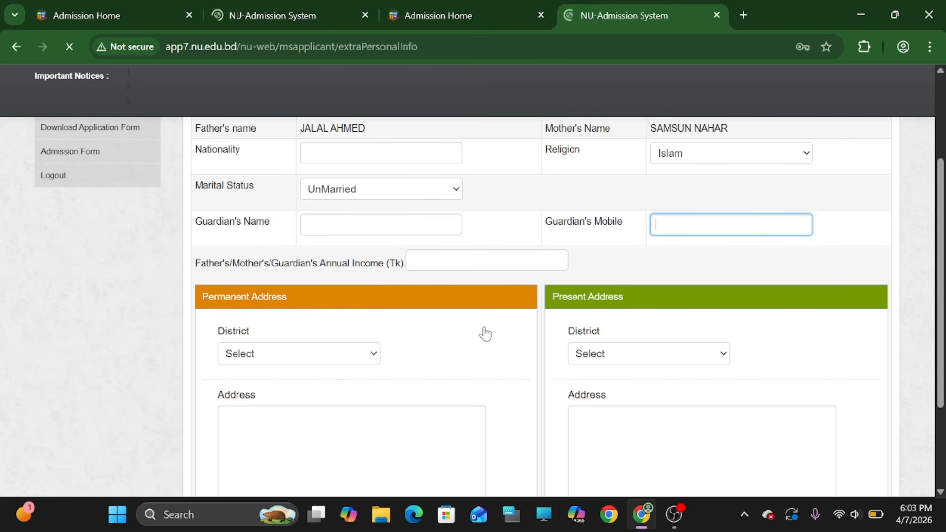
click(487, 261)
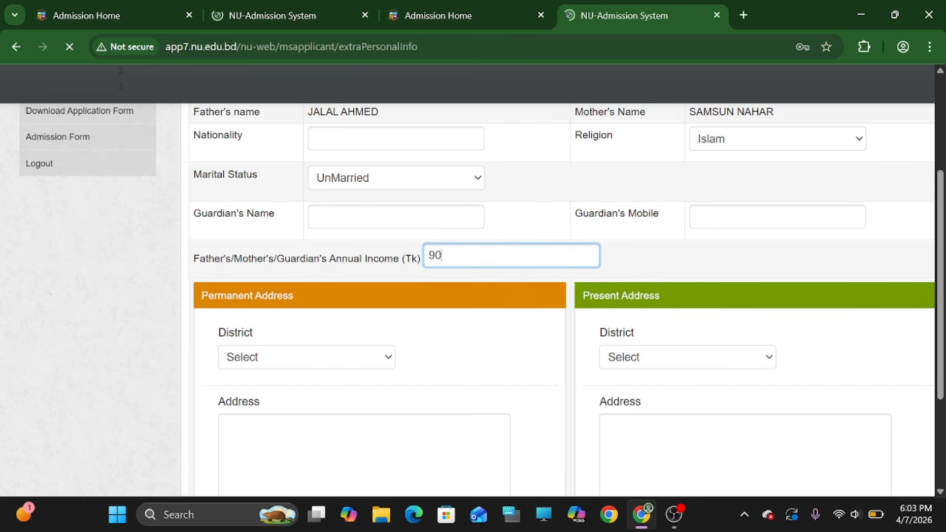
key(BackSpace)
scroll(468, 311, down, 2)
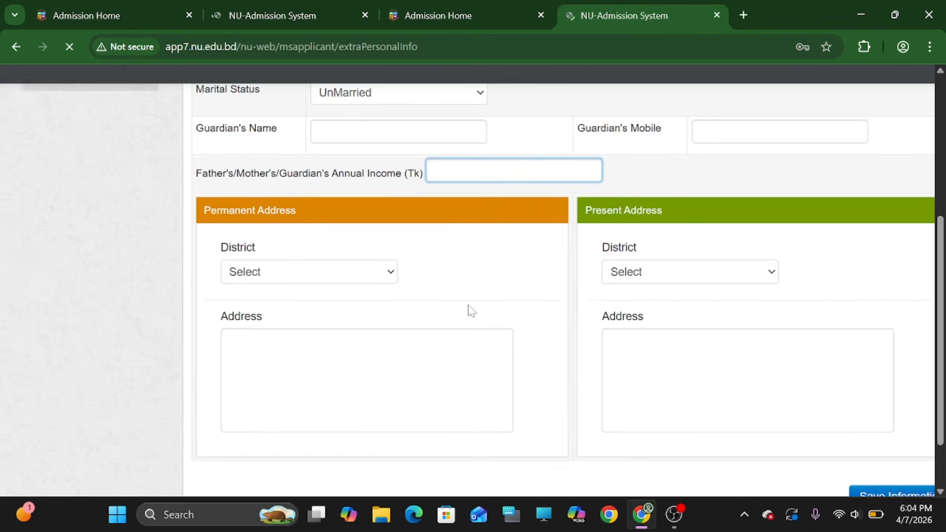
Set the permanent address district to BANDARBAN and fill in its address field with a placeholder address
scroll(469, 310, down, 1)
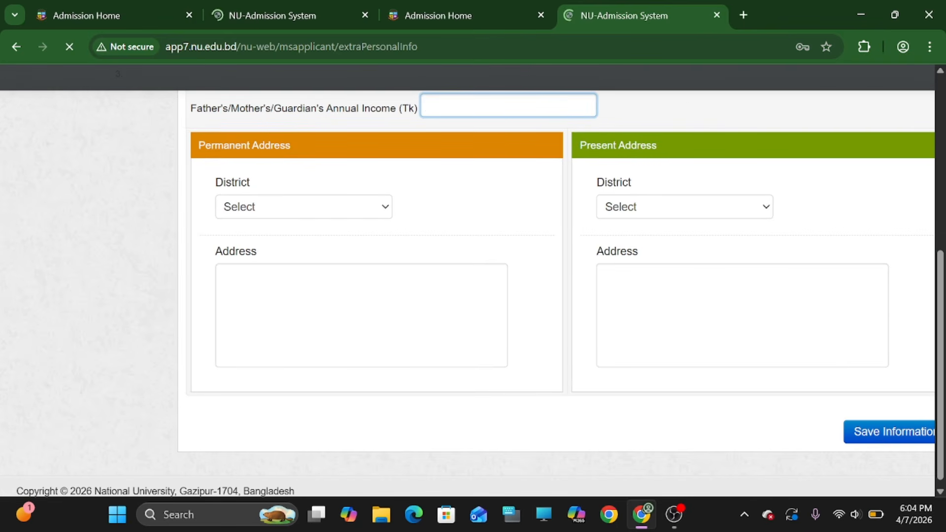
click(313, 210)
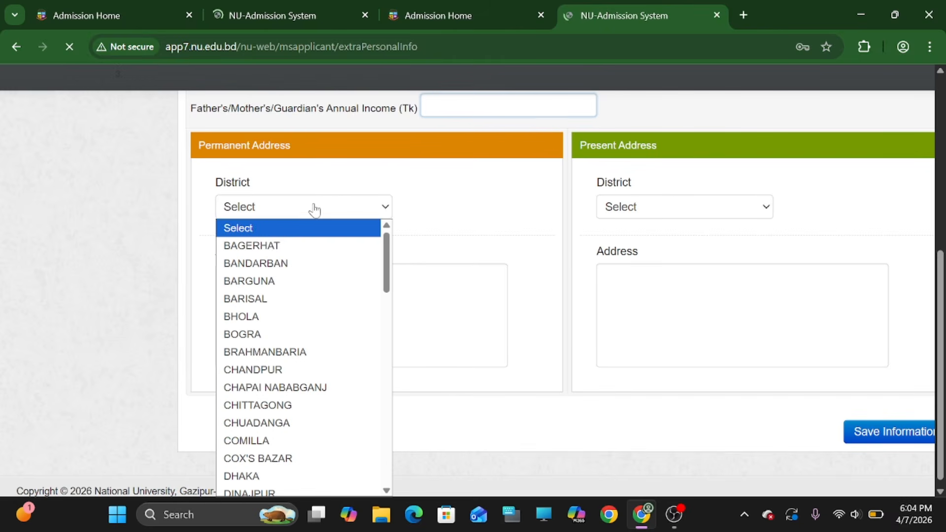
click(302, 263)
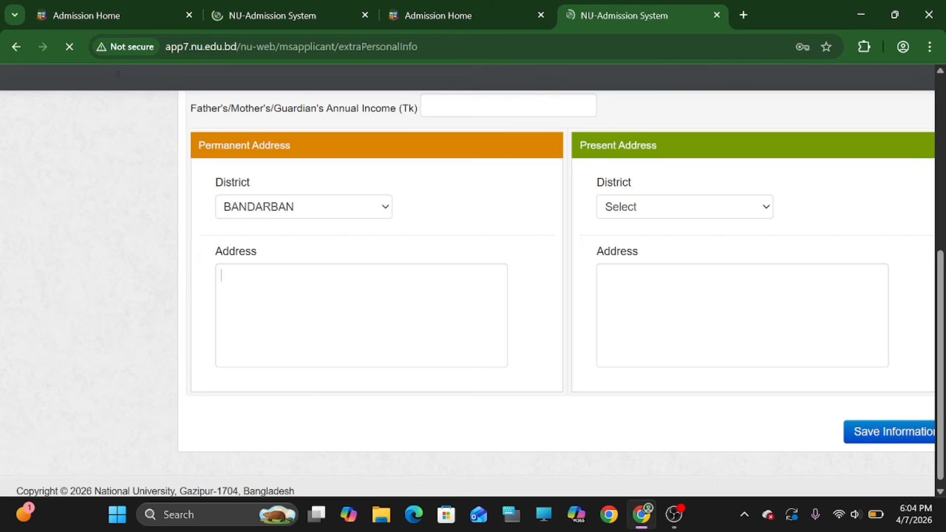
click(221, 275)
text(bbb)
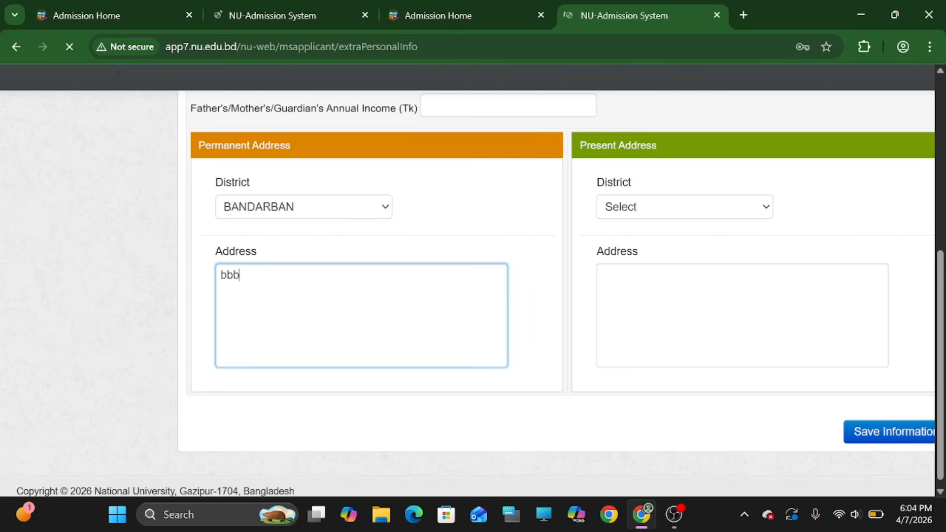
text(,bb,gg.jj)
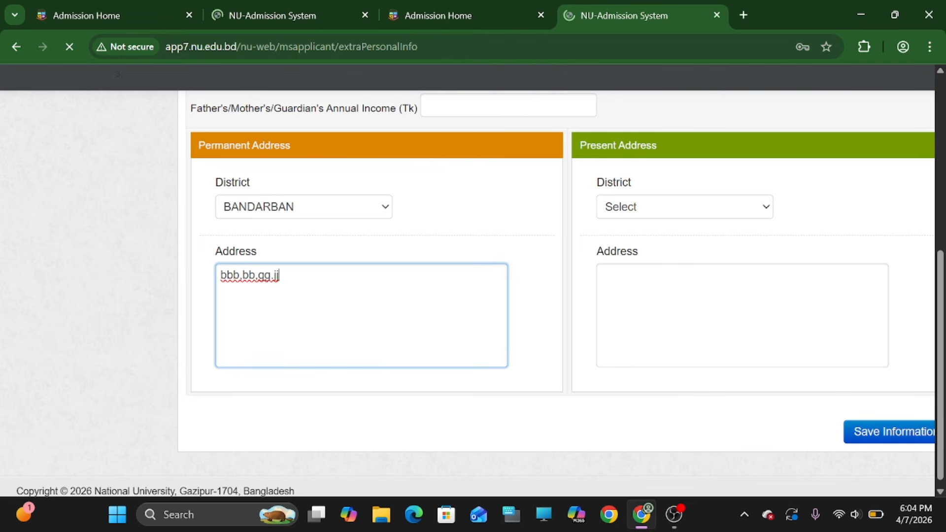
Begin an entry in the address field of the Present Address section
click(646, 279)
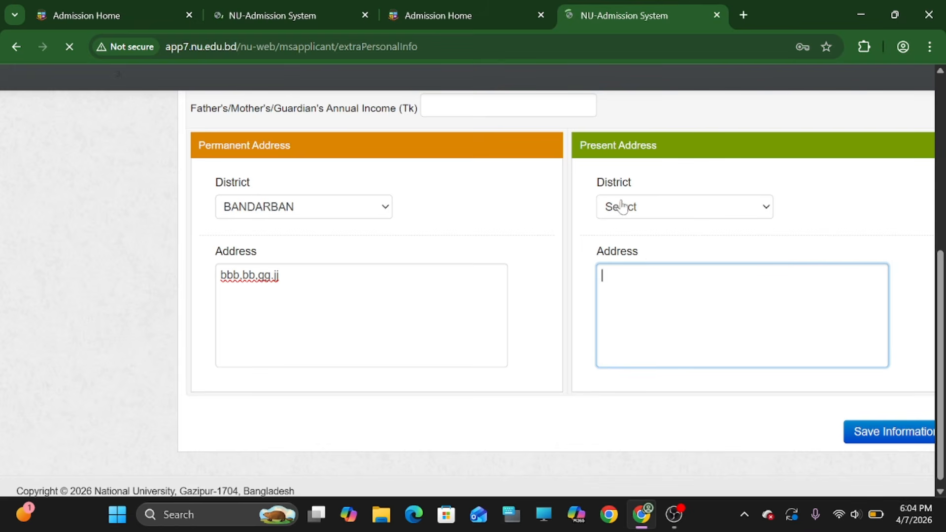
scroll(645, 279, right, 1)
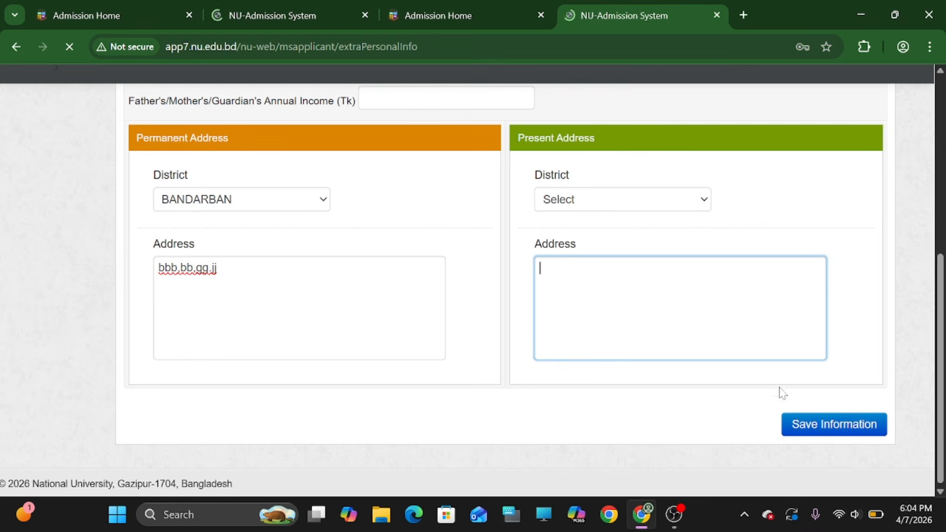